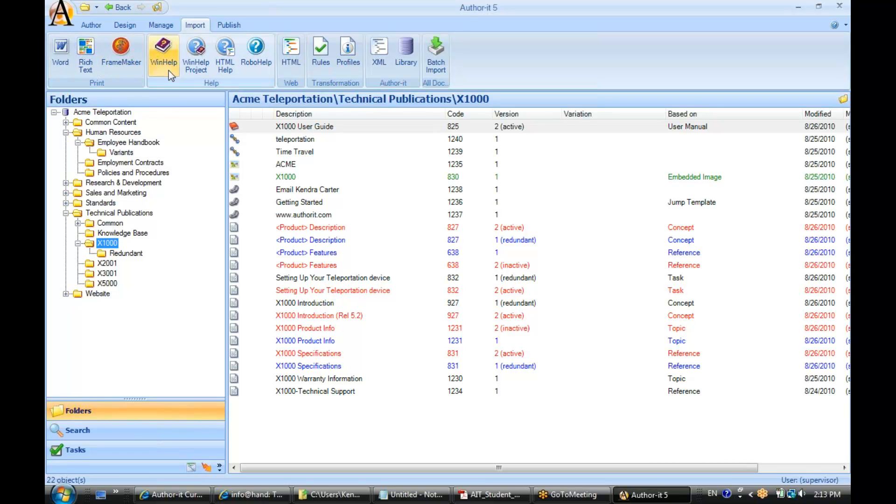
- Look at the file selection for a RoboHelp project import and dismiss it without choosing a file
{"action": "left_click", "coordinate": [251, 64]}
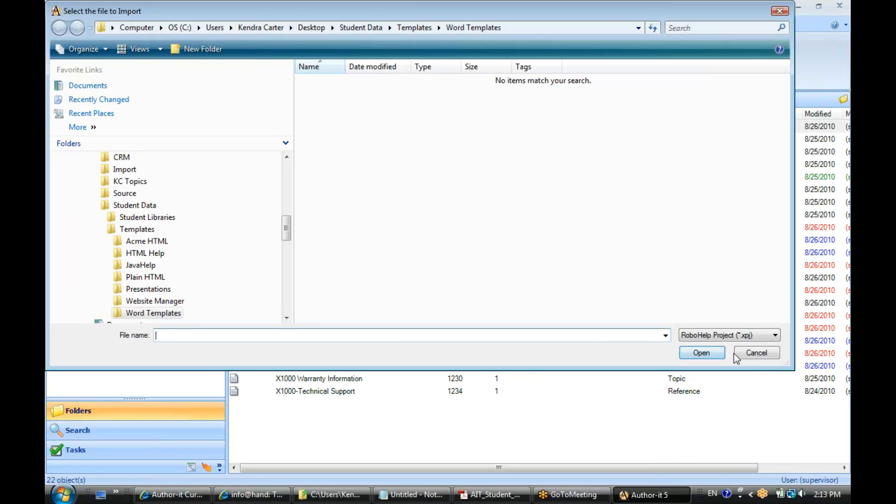
{"action": "left_click", "coordinate": [756, 354]}
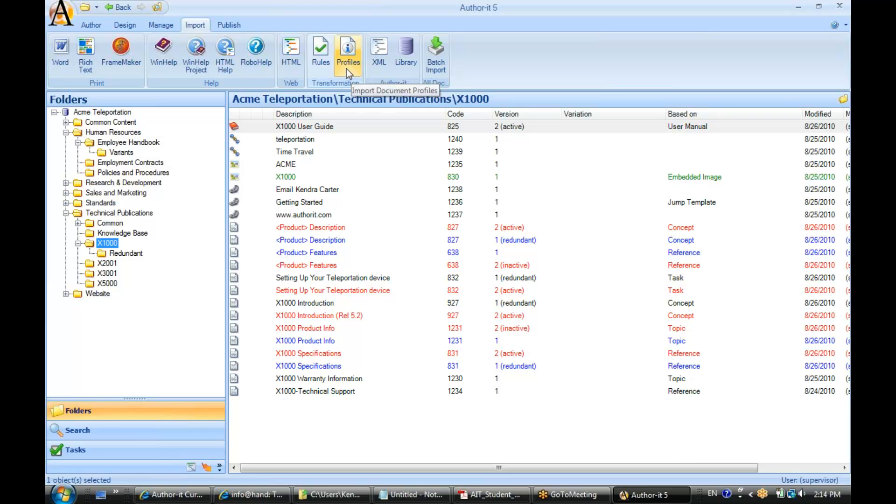
- Open the import profiles and look through the available profiles from HTML Files to Word Documents
{"action": "left_click", "coordinate": [347, 54]}
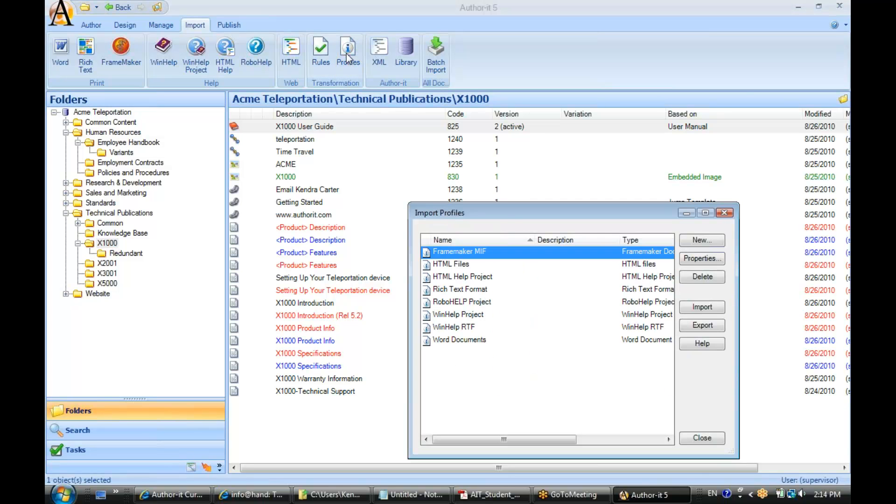
{"action": "left_click_drag", "start_coordinate": [507, 212], "coordinate": [354, 95]}
{"action": "left_click", "coordinate": [308, 147]}
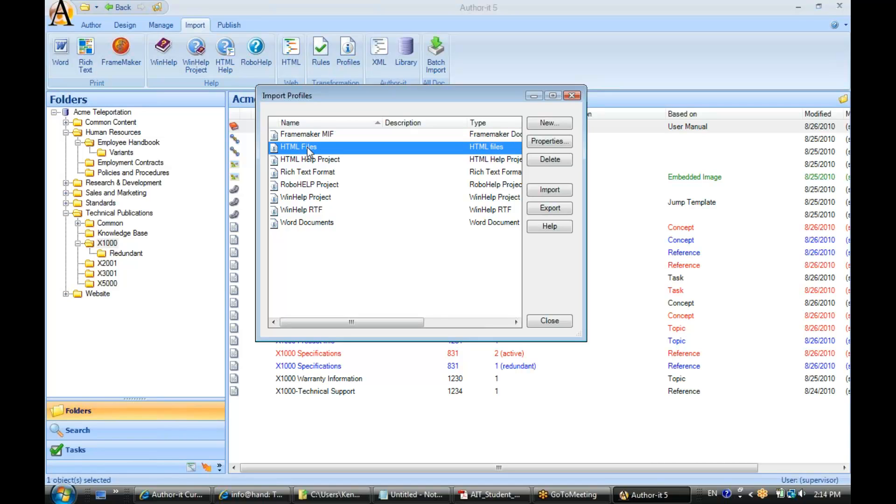
{"action": "left_click", "coordinate": [315, 161]}
{"action": "left_click", "coordinate": [321, 170]}
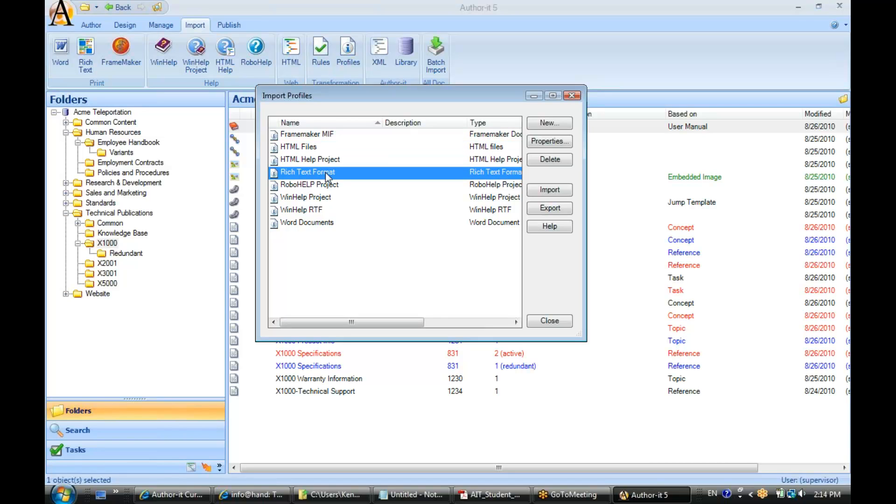
{"action": "left_click", "coordinate": [323, 183]}
{"action": "left_click", "coordinate": [327, 198]}
{"action": "left_click", "coordinate": [321, 210]}
{"action": "left_click", "coordinate": [321, 221]}
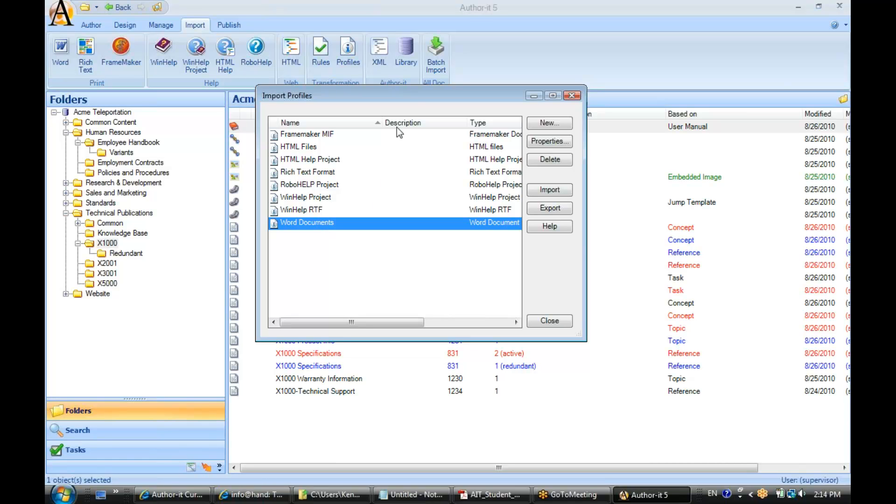
{"action": "left_click_drag", "start_coordinate": [409, 95], "coordinate": [430, 98]}
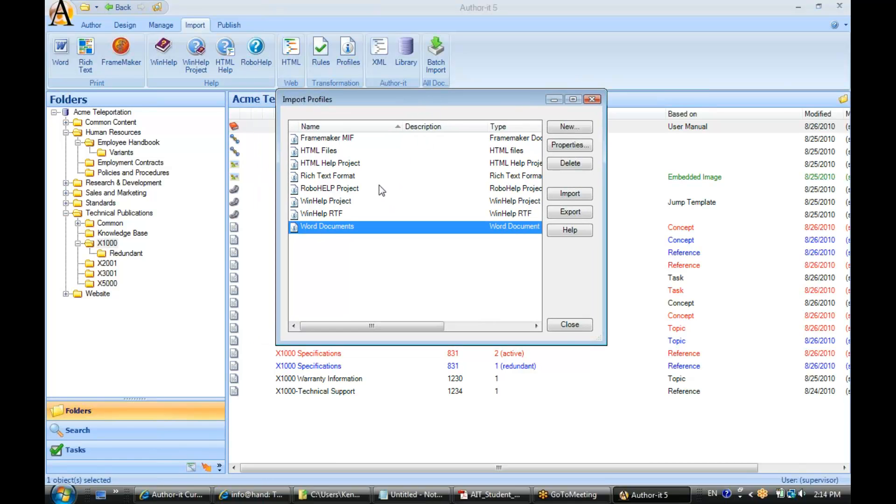
- Open the Word Documents import profile and review its general properties, rules and name
{"action": "double_click", "coordinate": [327, 226]}
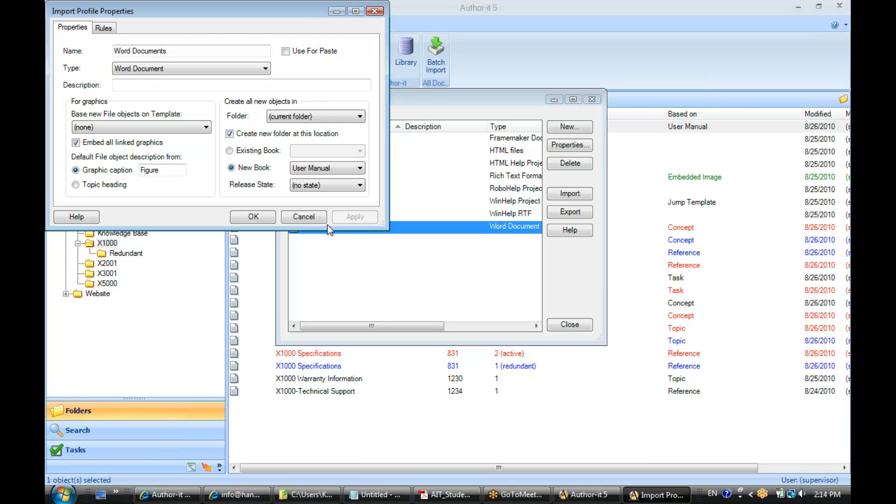
{"action": "left_click_drag", "start_coordinate": [298, 13], "coordinate": [517, 99]}
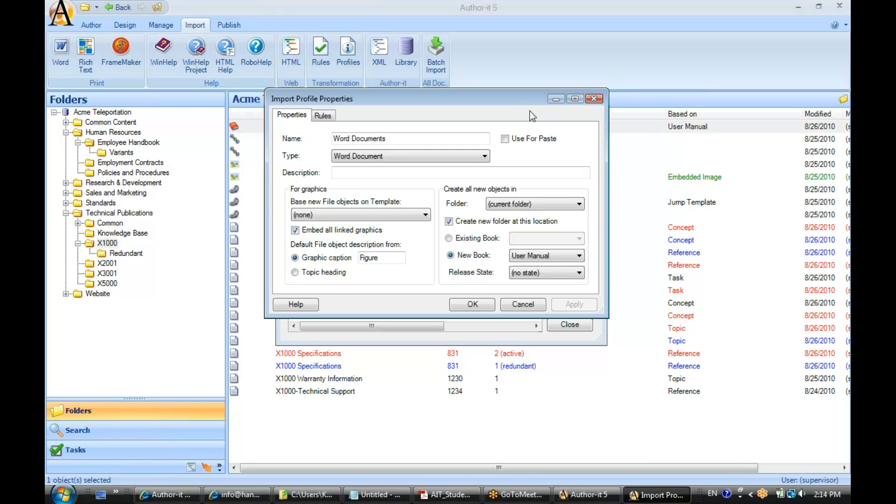
{"action": "left_click", "coordinate": [325, 116]}
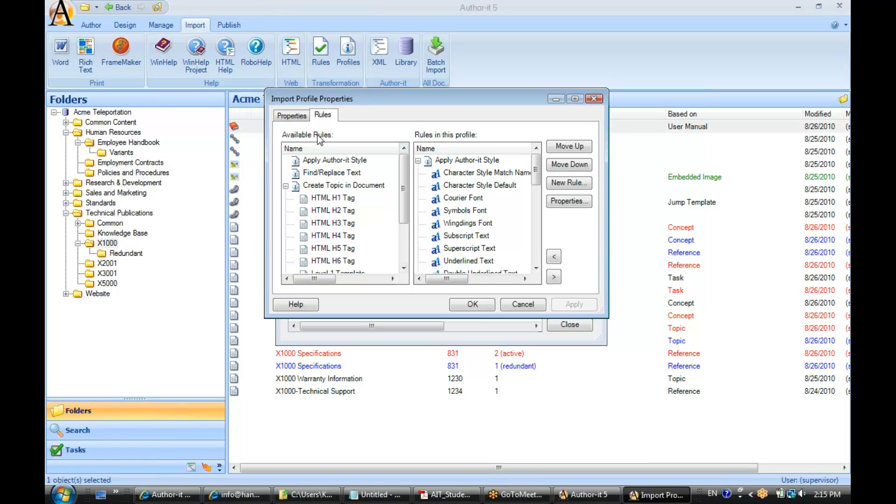
{"action": "left_click", "coordinate": [295, 117]}
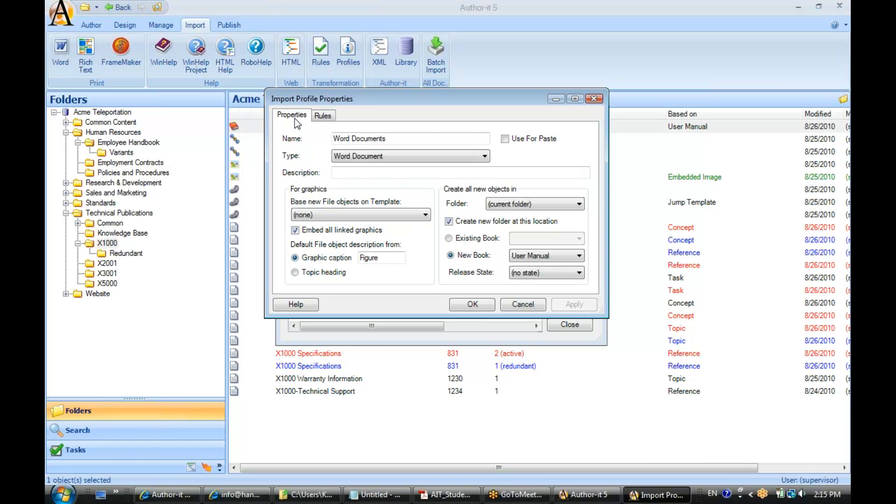
{"action": "left_click", "coordinate": [406, 139]}
{"action": "left_click_drag", "start_coordinate": [407, 139], "coordinate": [304, 139]}
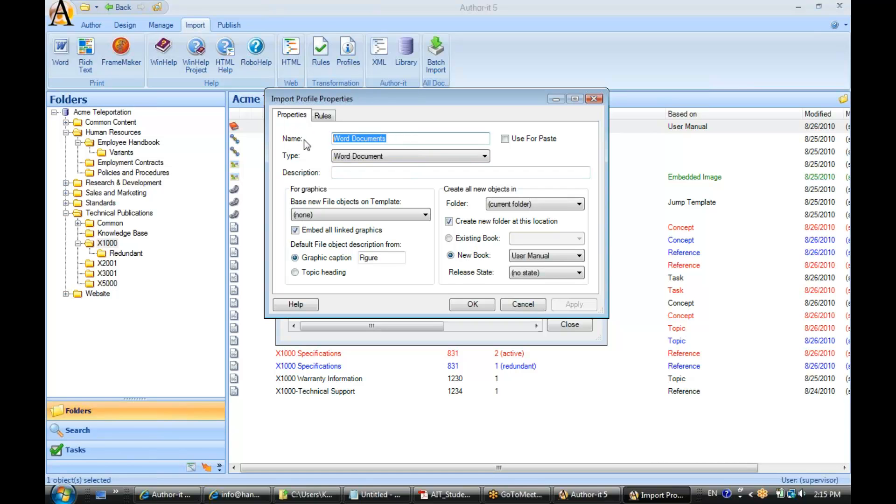
- Examine the document types available for the profile, keeping Word Document, and take another look at its rules
{"action": "left_click", "coordinate": [485, 156]}
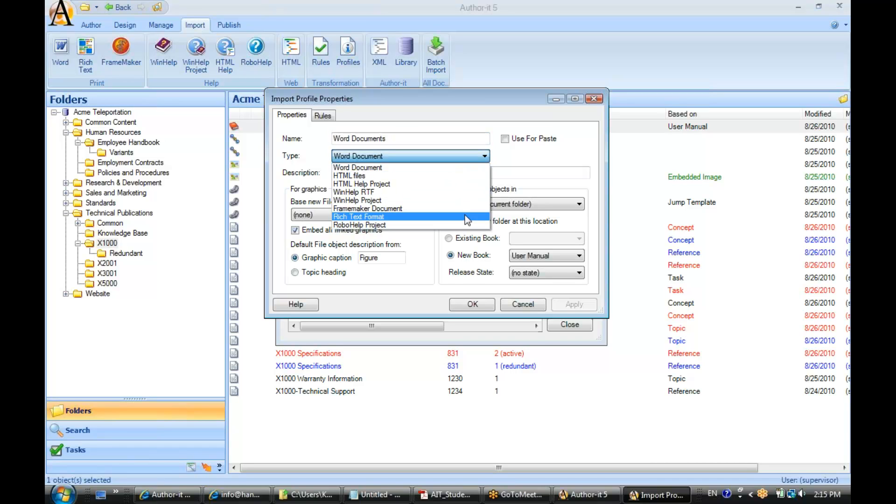
{"action": "left_click", "coordinate": [455, 168]}
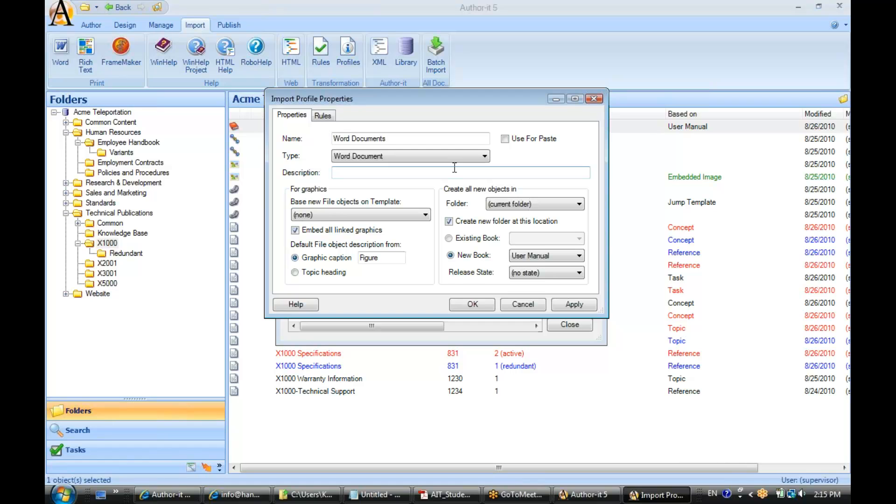
{"action": "left_click", "coordinate": [485, 157]}
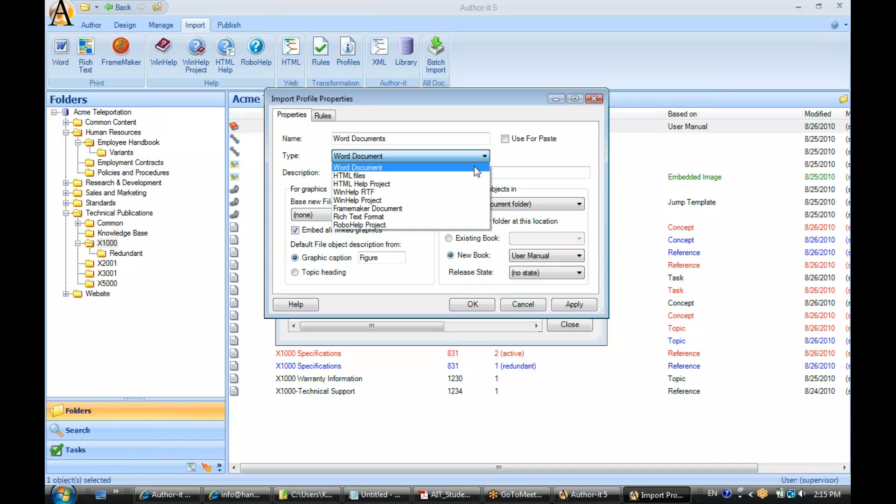
{"action": "left_click", "coordinate": [474, 167]}
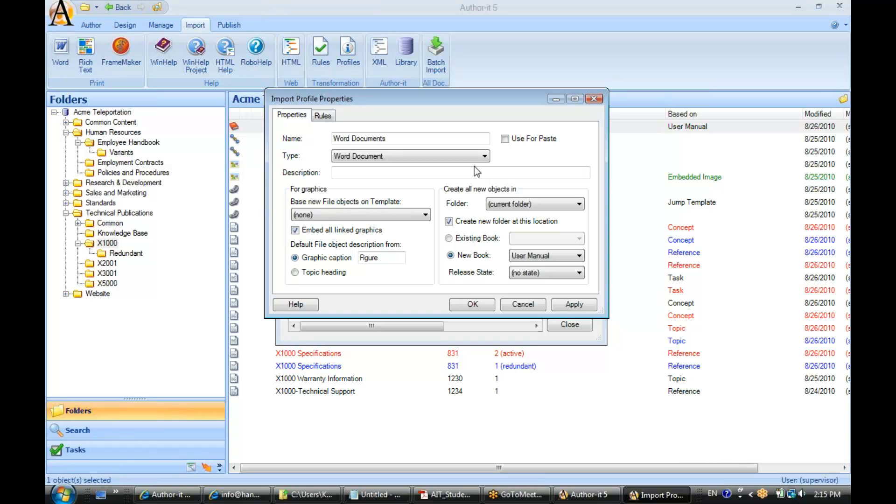
{"action": "left_click", "coordinate": [327, 116]}
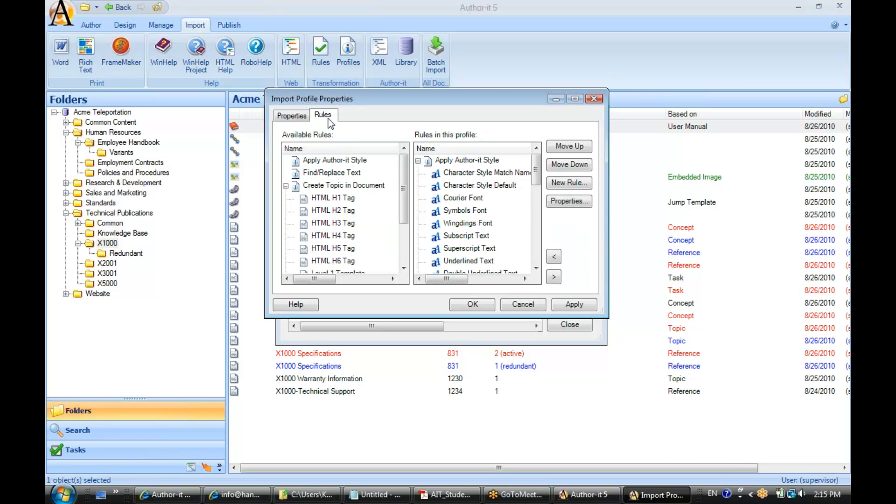
{"action": "left_click", "coordinate": [294, 117]}
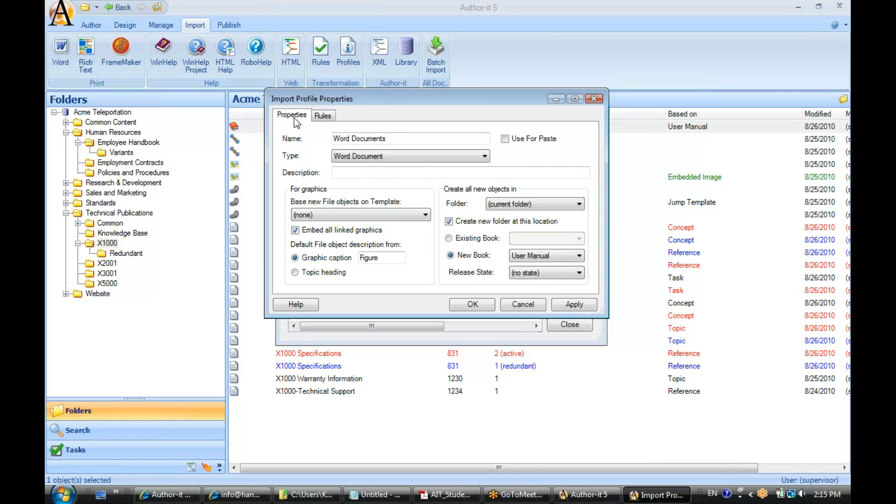
{"action": "left_click", "coordinate": [385, 158]}
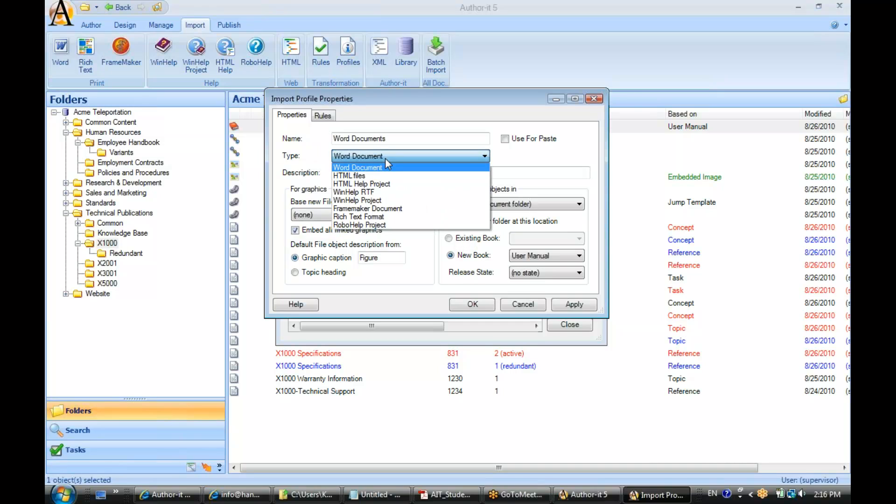
{"action": "left_click", "coordinate": [356, 168]}
- Try Doc Set 1, Doc Set 2 and Doc Set 3 as the profile's name
{"action": "left_click_drag", "start_coordinate": [386, 138], "coordinate": [314, 146]}
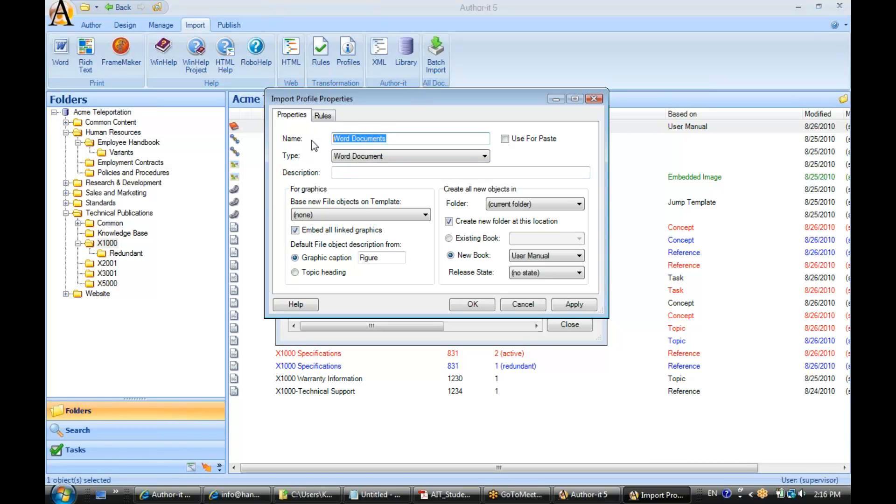
{"action": "type", "text": "Doc Set 1"}
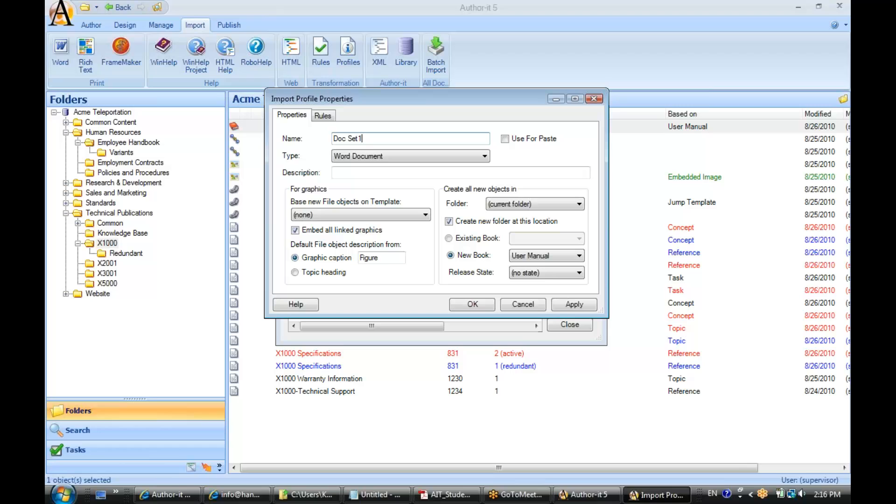
{"action": "key", "text": "BackSpace"}
{"action": "type", "text": "2"}
{"action": "key", "text": "BackSpace"}
{"action": "type", "text": "3"}
- Name the import profile Word Document
{"action": "key", "text": "shift+Home"}
{"action": "type", "text": "Word Docu"}
- Base the profile's new file objects on the Embedded Image template and take their default description from the topic heading
{"action": "left_click", "coordinate": [426, 215]}
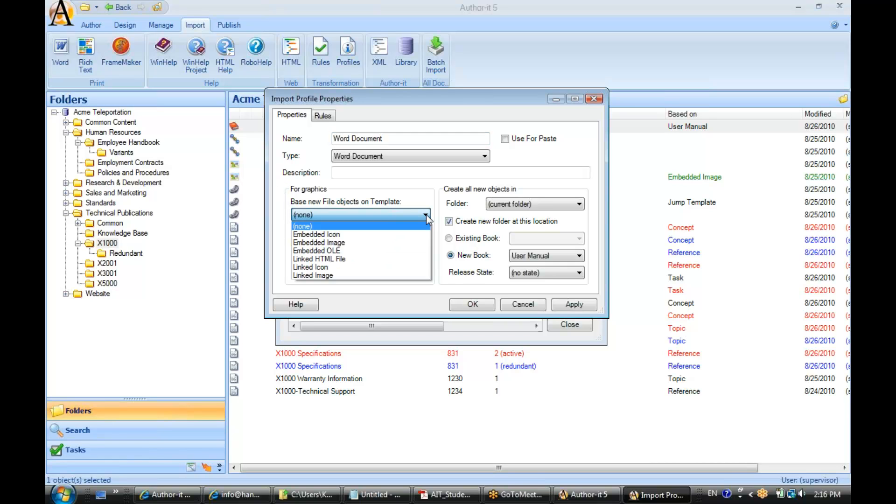
{"action": "left_click", "coordinate": [413, 242]}
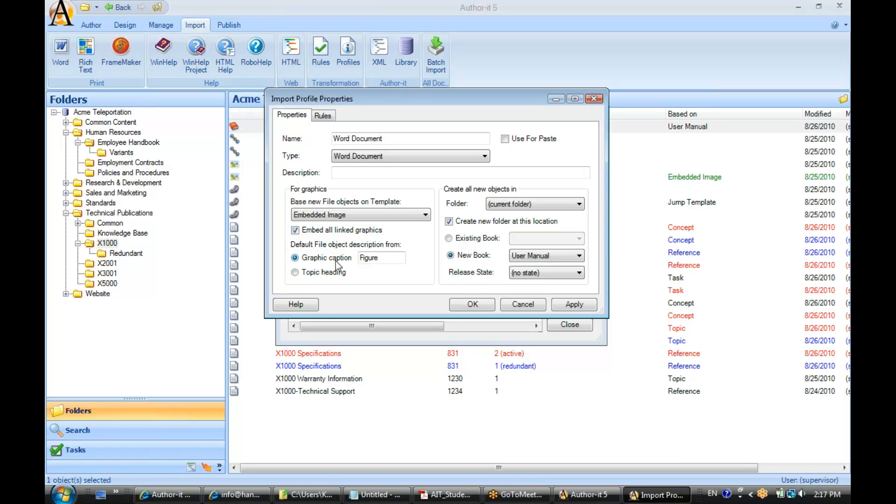
{"action": "left_click", "coordinate": [295, 272]}
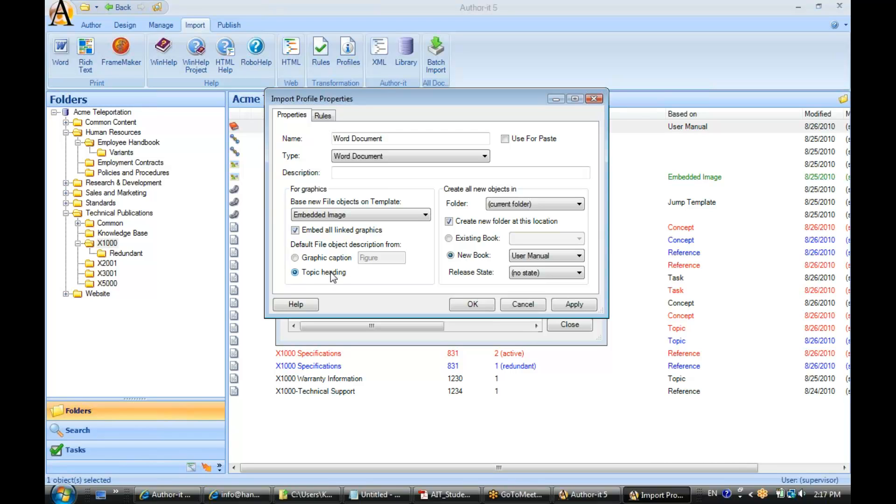
- Browse the Acme Teleportation library for a folder for new objects, and accept without picking a subfolder
{"action": "left_click", "coordinate": [580, 205]}
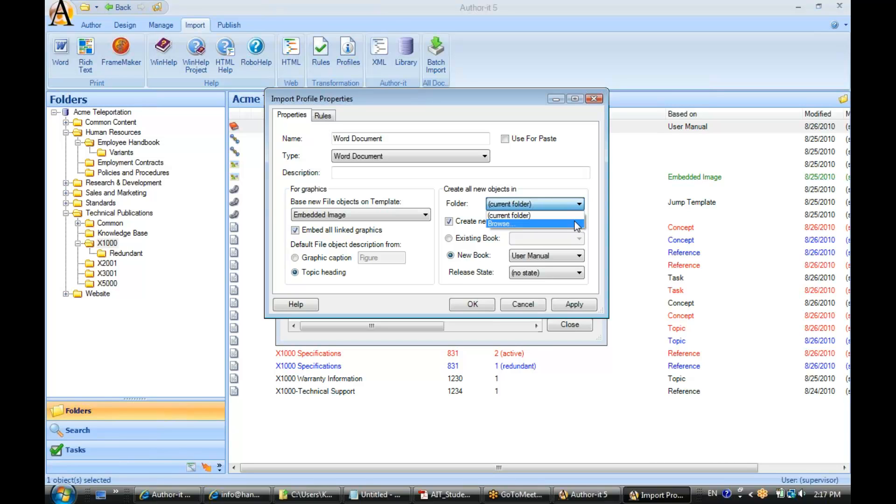
{"action": "left_click", "coordinate": [578, 224]}
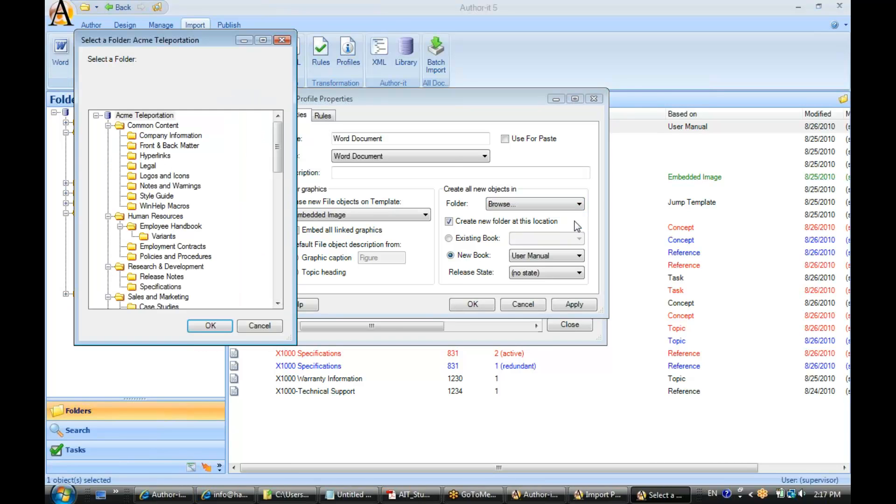
{"action": "left_click_drag", "start_coordinate": [216, 44], "coordinate": [364, 61]}
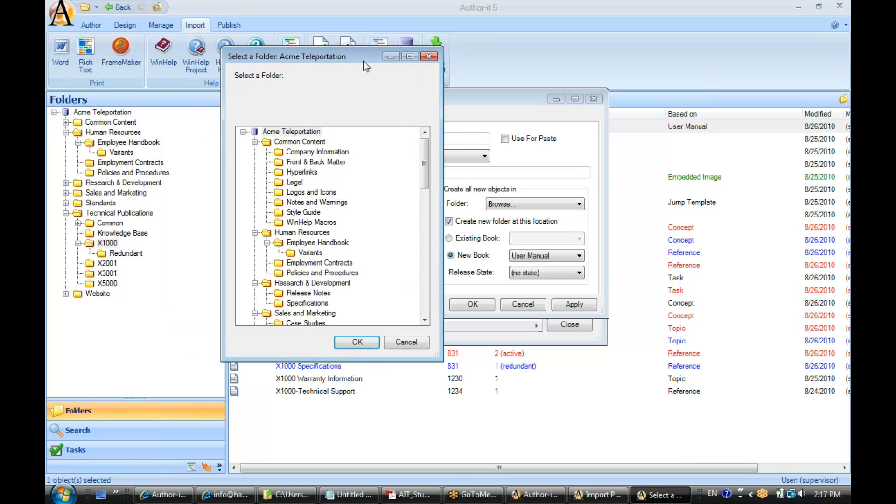
{"action": "left_click", "coordinate": [360, 342]}
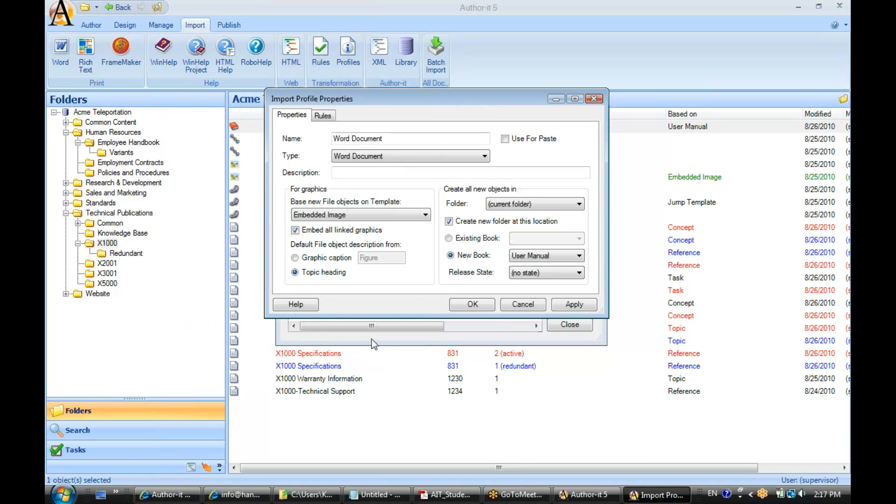
- Save the Word Document profile's settings and close the import profiles
{"action": "left_click", "coordinate": [464, 304]}
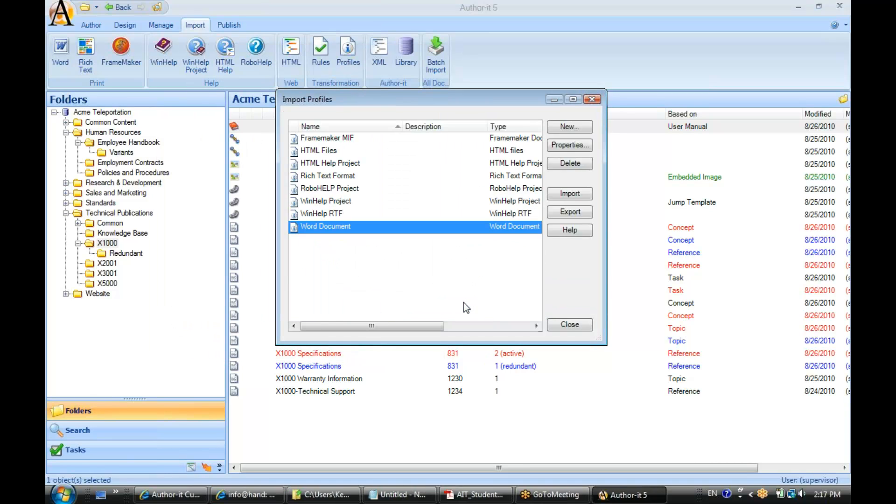
{"action": "left_click", "coordinate": [554, 326]}
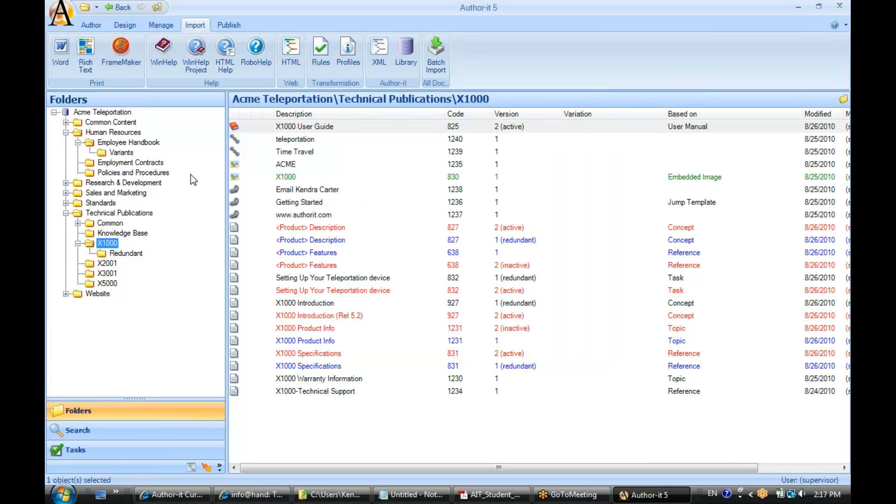
- Create a new folder named Import directly under the Acme Teleportation library
{"action": "left_click", "coordinate": [103, 116]}
{"action": "right_click", "coordinate": [104, 119]}
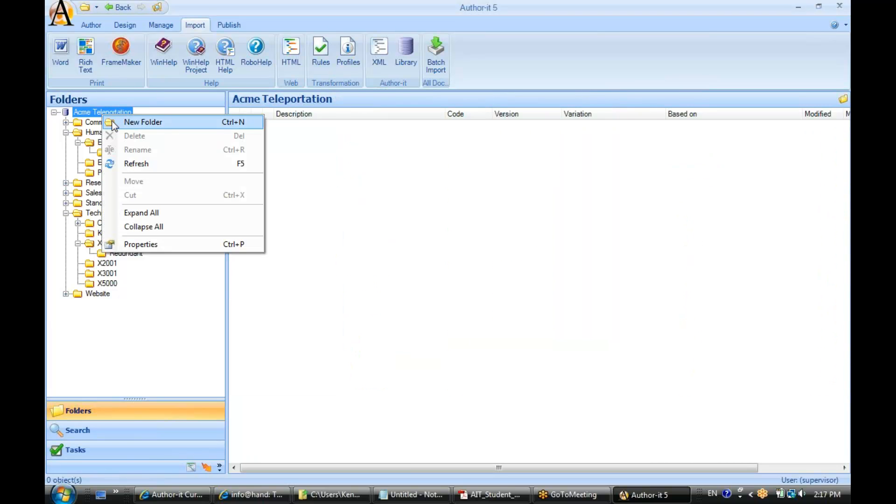
{"action": "left_click", "coordinate": [112, 122]}
{"action": "type", "text": "Import"}
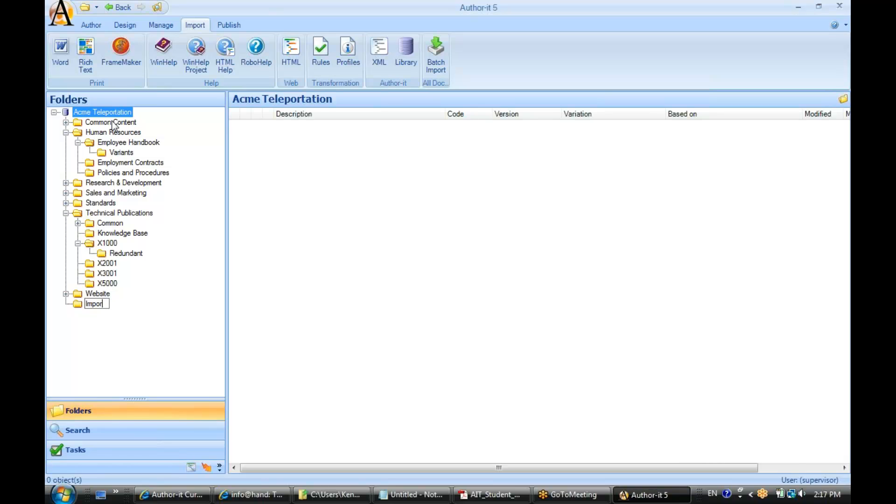
{"action": "key", "text": "Return"}
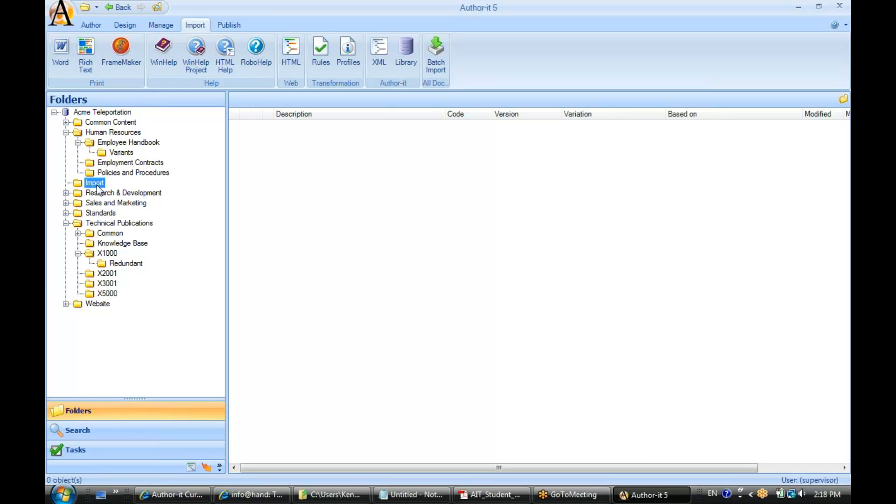
- Set the Word Document import profile to create all new objects in the Import folder of the Acme Teleportation library
{"action": "left_click", "coordinate": [348, 58]}
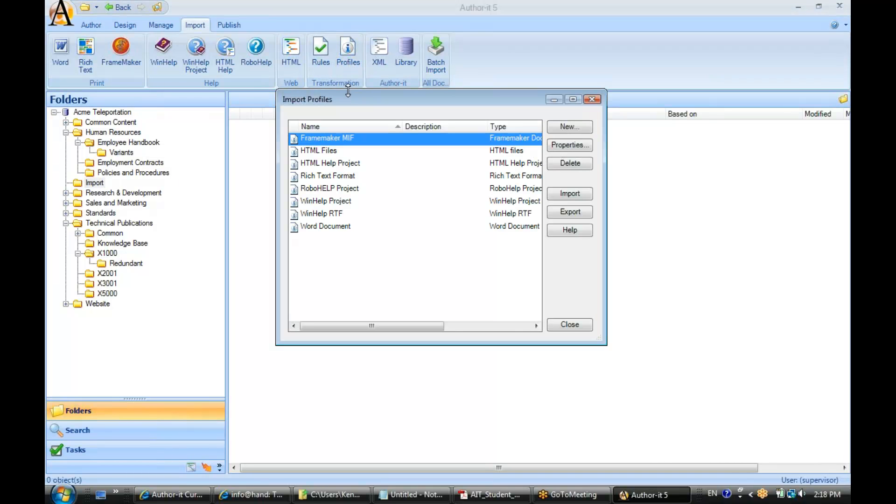
{"action": "left_click", "coordinate": [323, 226]}
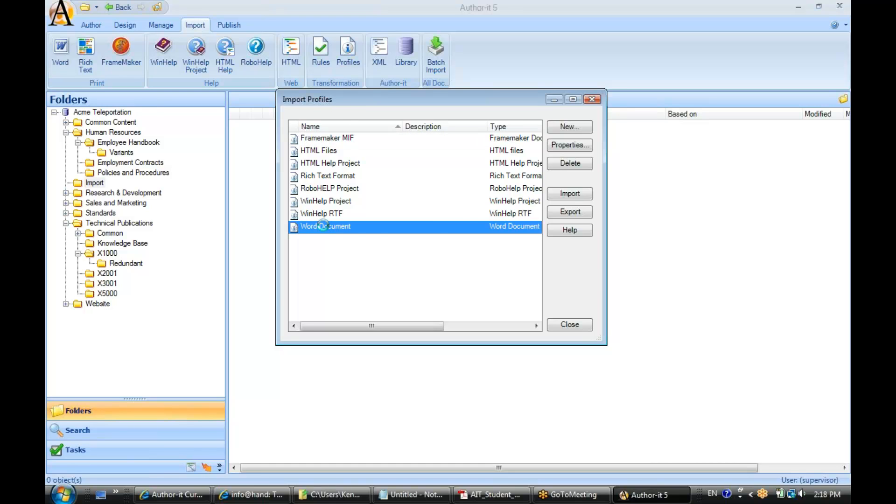
{"action": "double_click", "coordinate": [323, 225]}
{"action": "left_click", "coordinate": [578, 204]}
{"action": "left_click", "coordinate": [523, 222]}
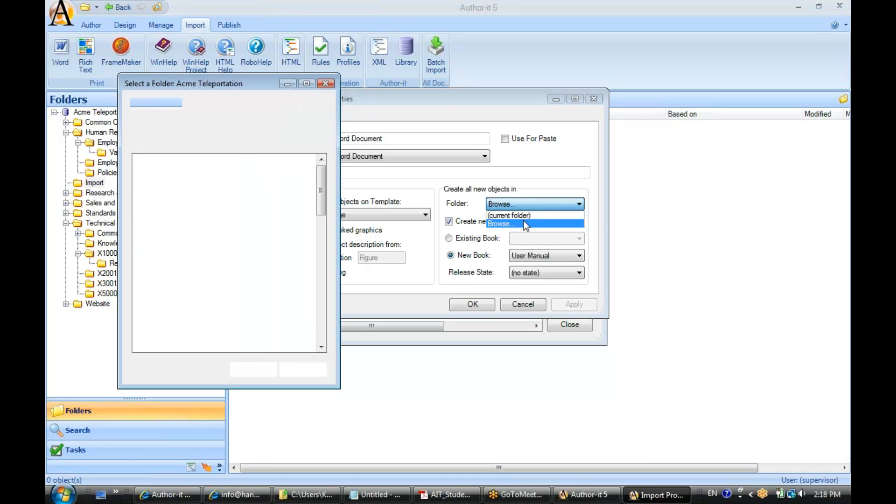
{"action": "left_click", "coordinate": [183, 310]}
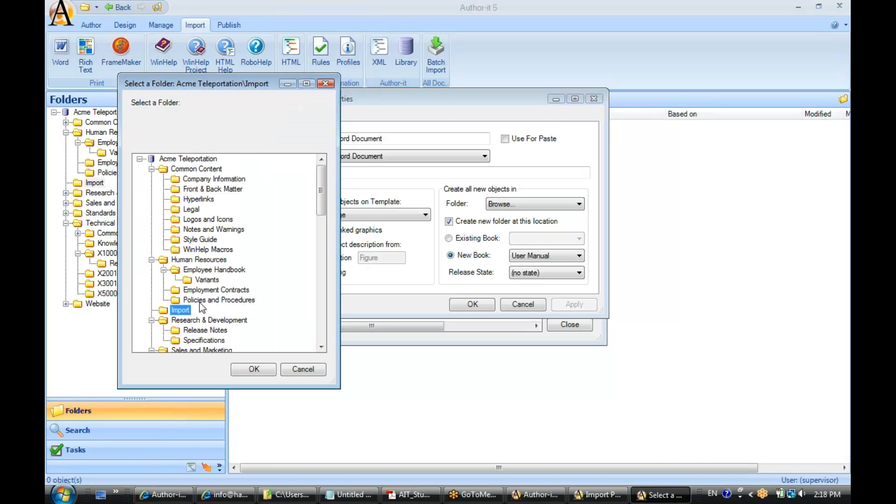
{"action": "left_click", "coordinate": [252, 370]}
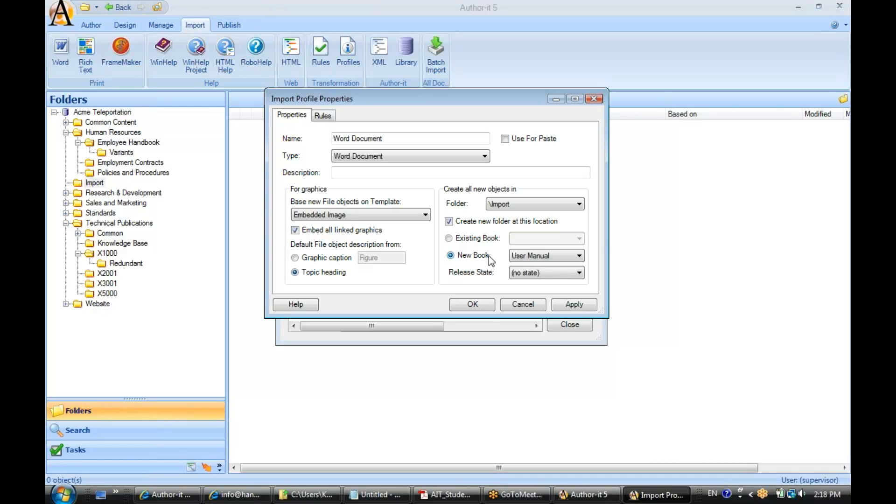
- Look through the templates available for the profile's new book and select User Manual
{"action": "left_click", "coordinate": [579, 257]}
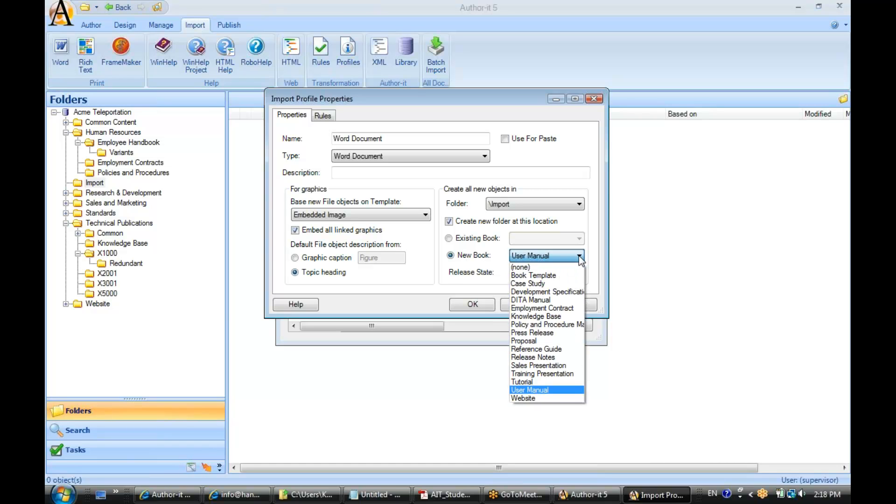
{"action": "left_click", "coordinate": [581, 258]}
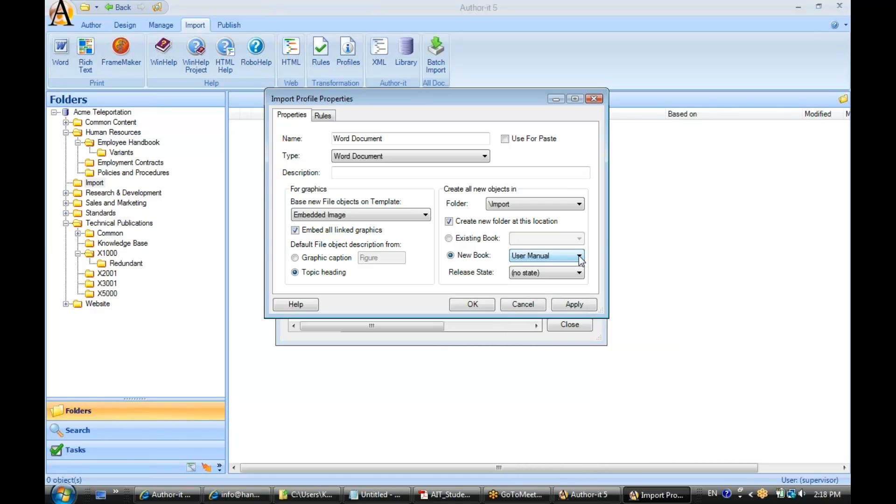
{"action": "left_click", "coordinate": [579, 257]}
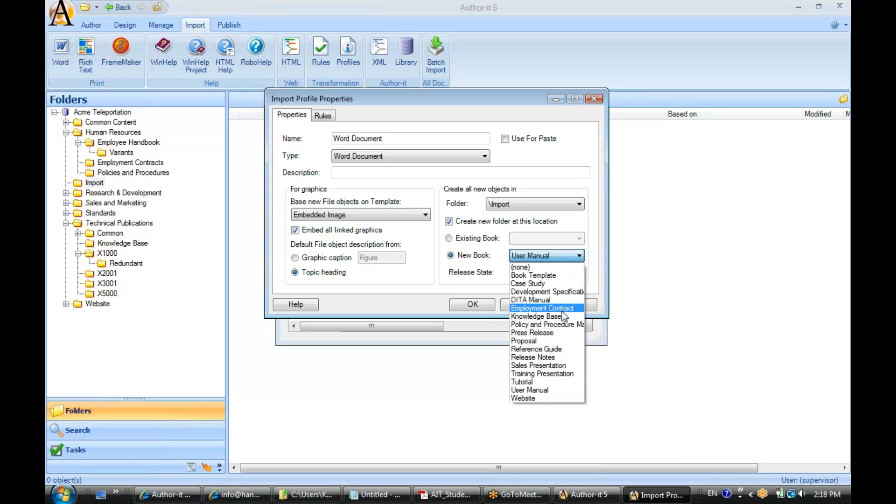
{"action": "left_click", "coordinate": [550, 387]}
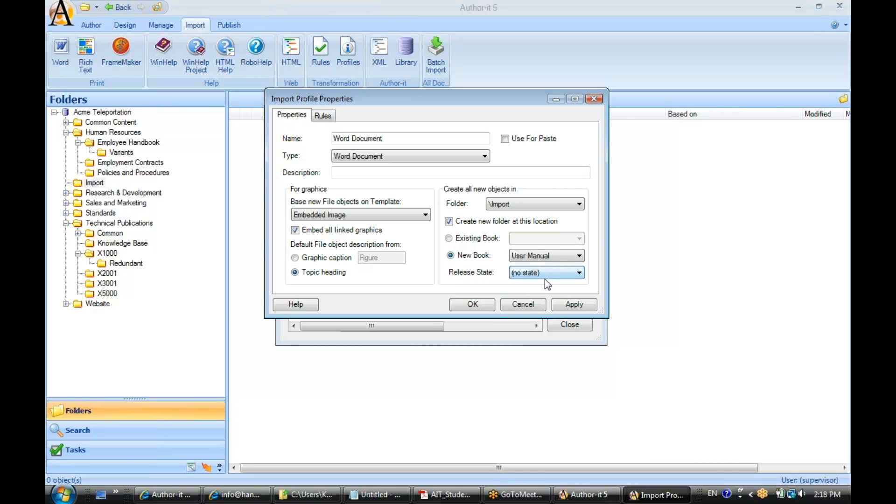
- Set the release state for the profile's new objects to 00_Import and apply the profile changes
{"action": "left_click", "coordinate": [580, 274]}
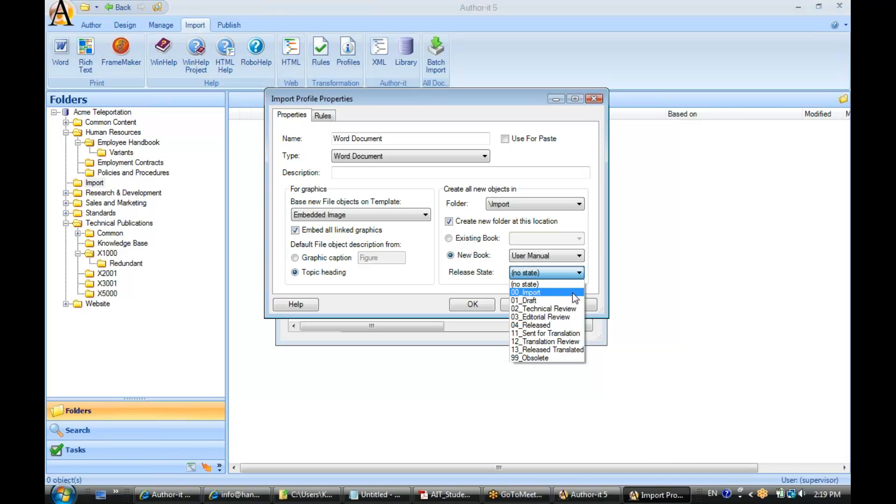
{"action": "left_click", "coordinate": [574, 293]}
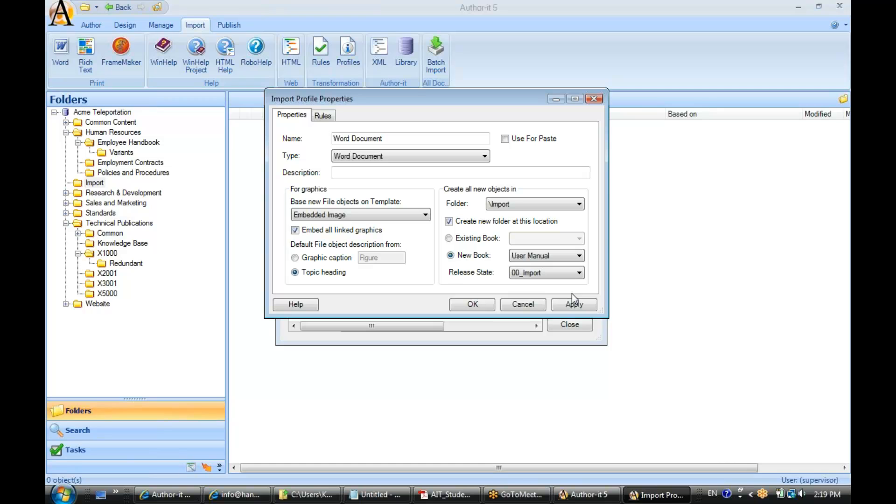
{"action": "left_click", "coordinate": [577, 309]}
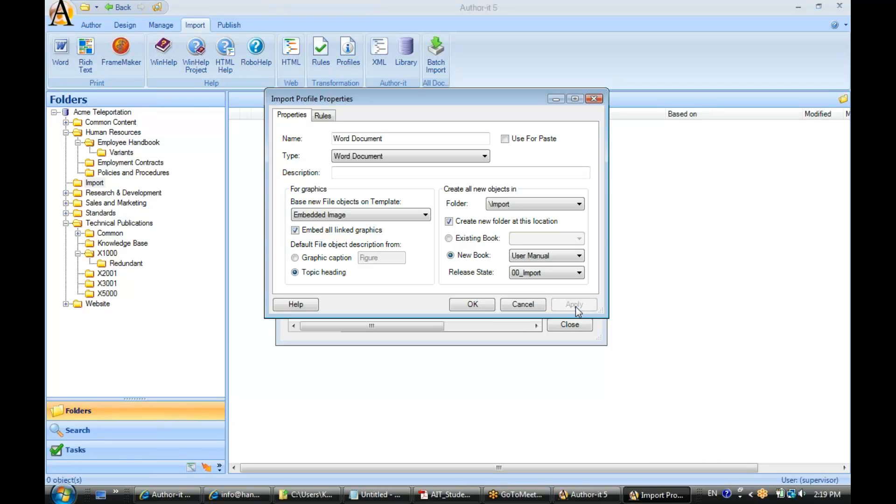